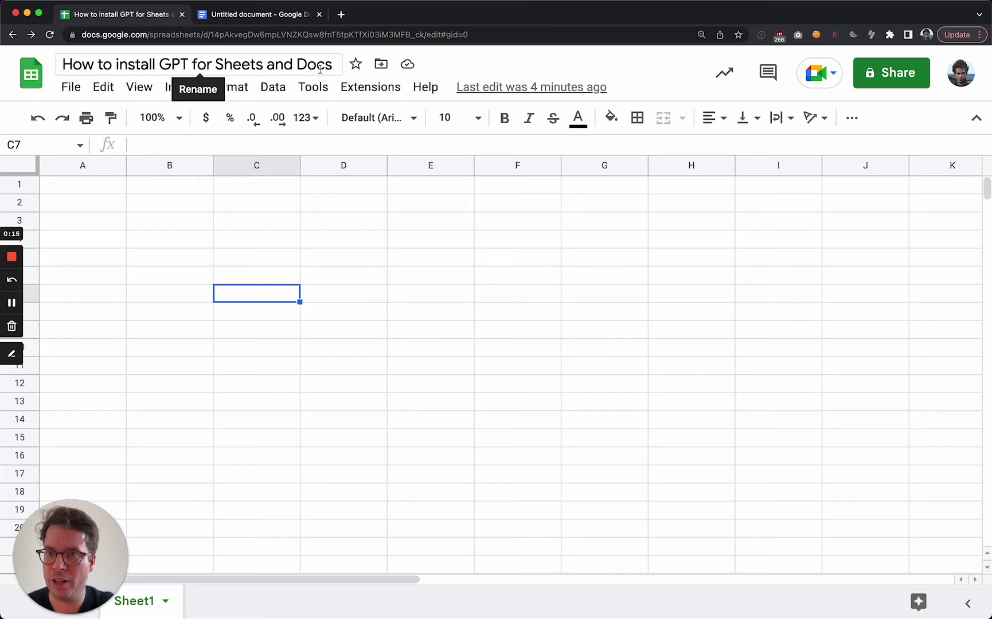
Back in the tutorial spreadsheet, open Extensions > Add-ons > Get add-ons.
left_click(270, 17)
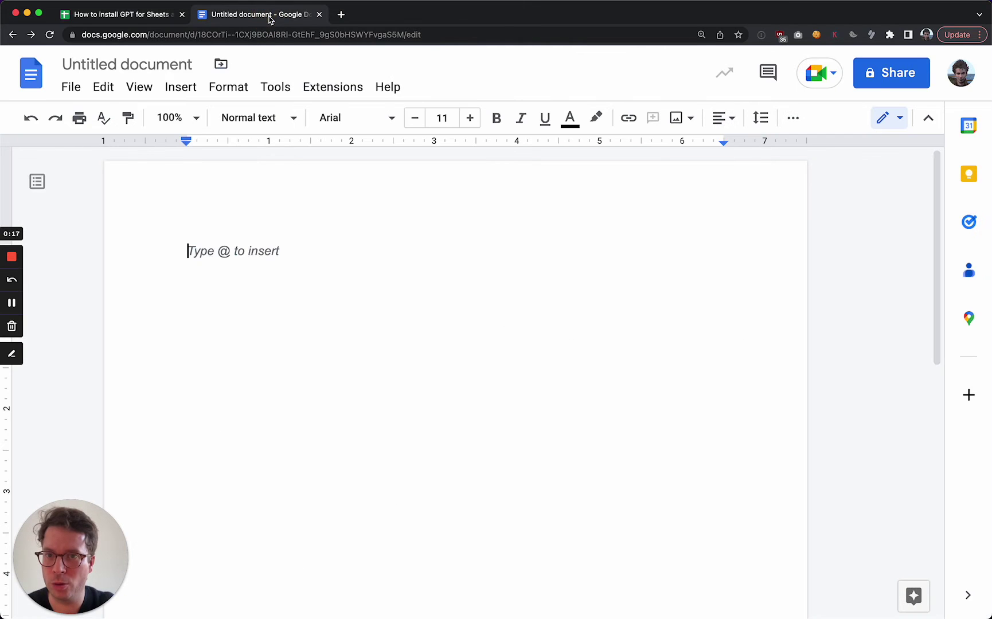
left_click(158, 15)
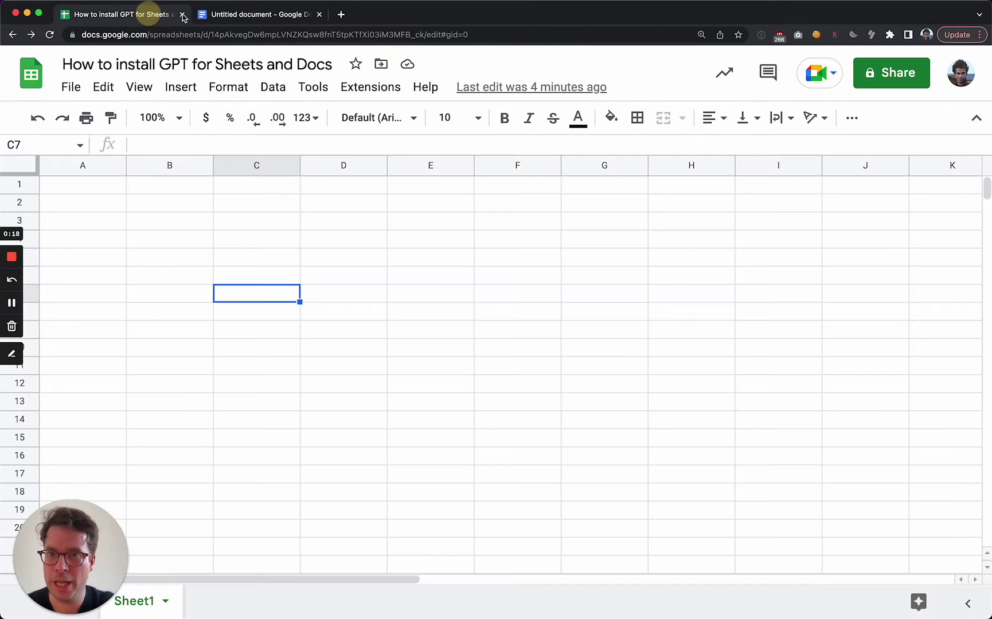
left_click(361, 90)
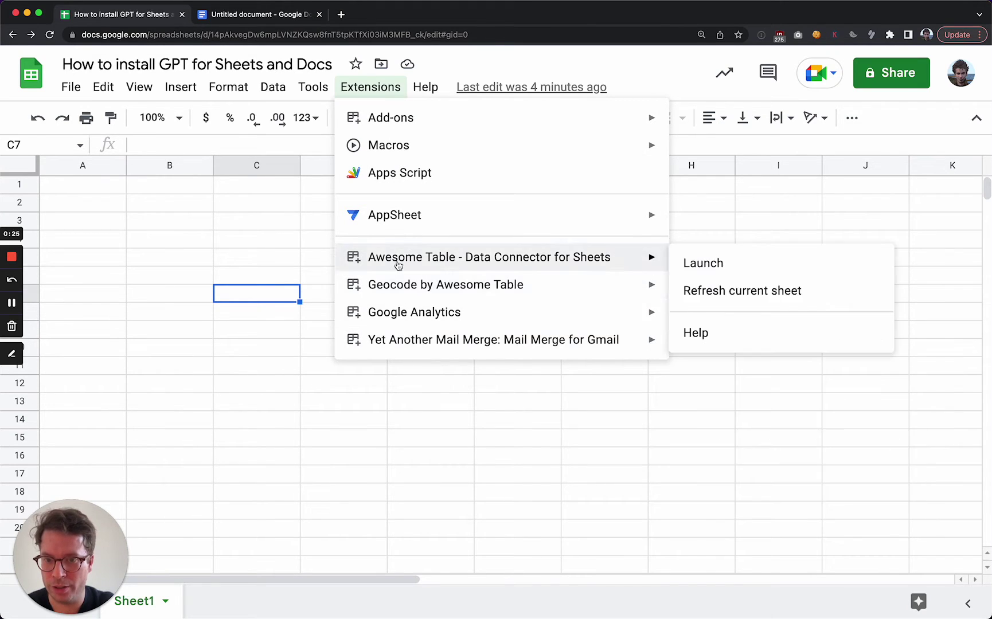
mouse_move(401, 119)
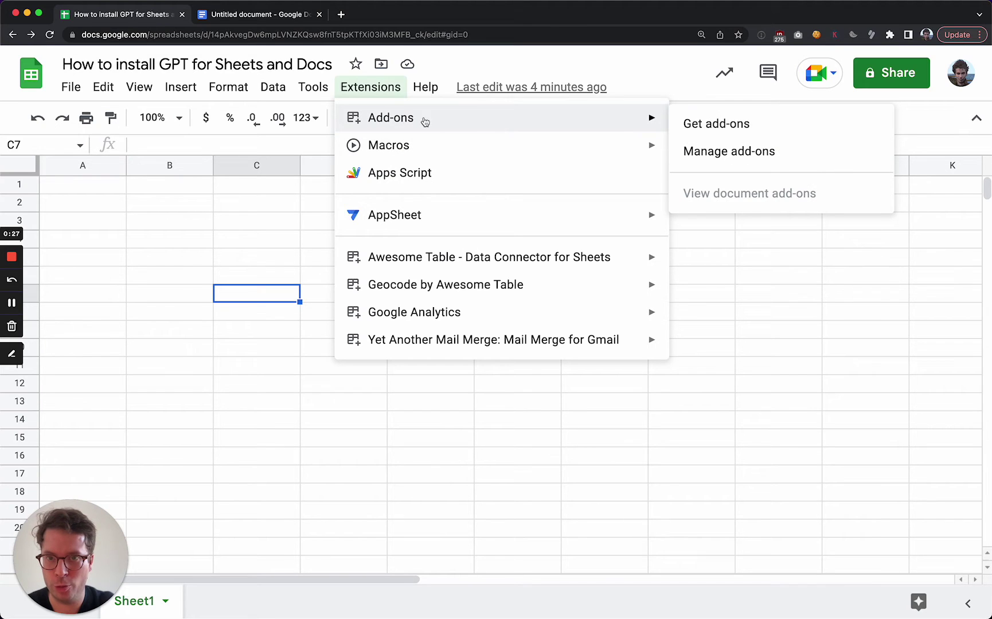
left_click(710, 125)
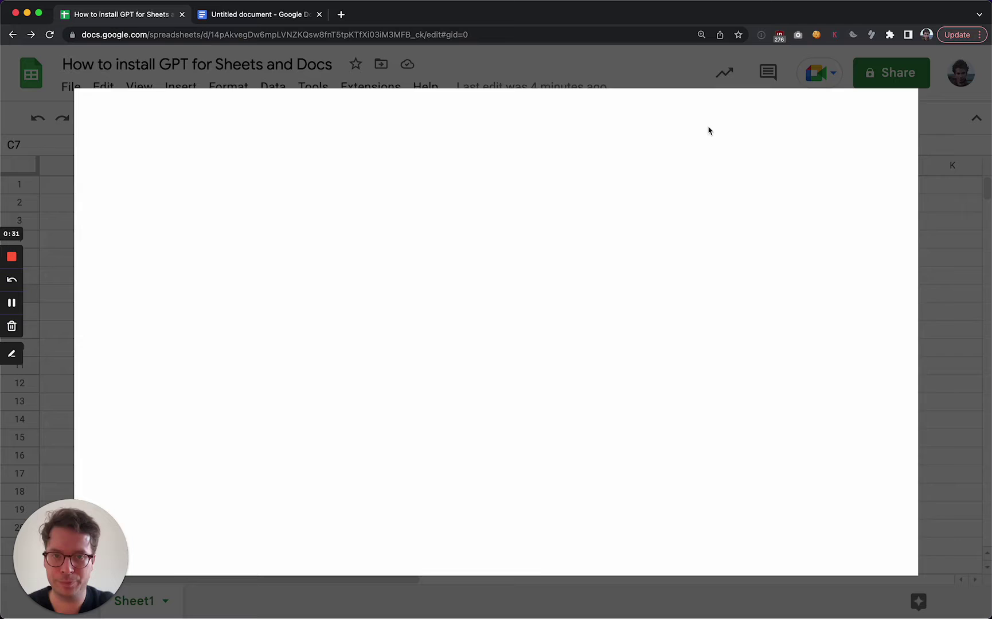
Search the marketplace for 'gpt', open GPT for Sheets™ and Docs™ and start installing it.
left_click(575, 114)
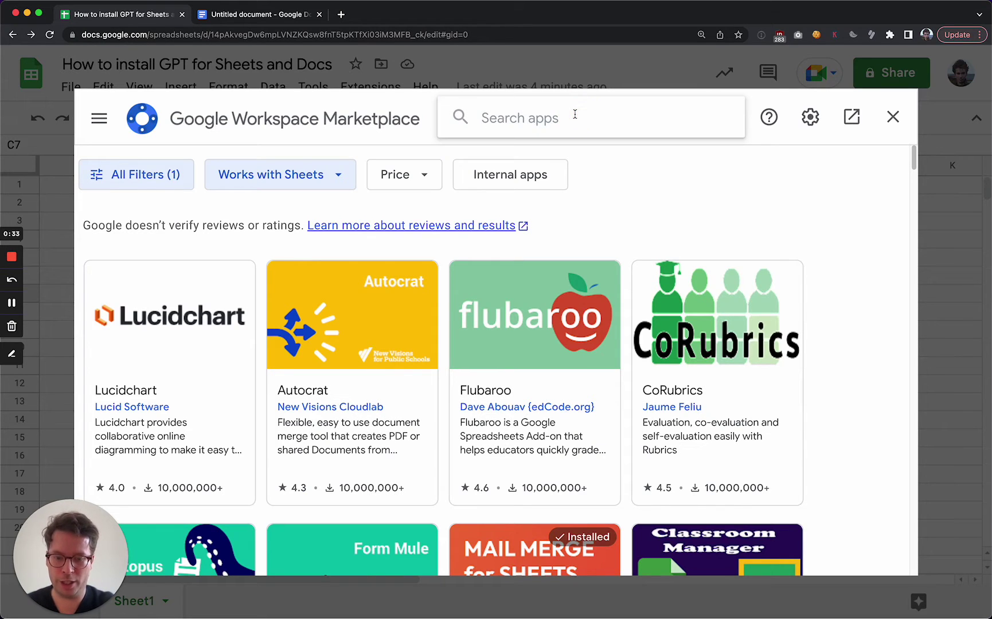
type("gpt")
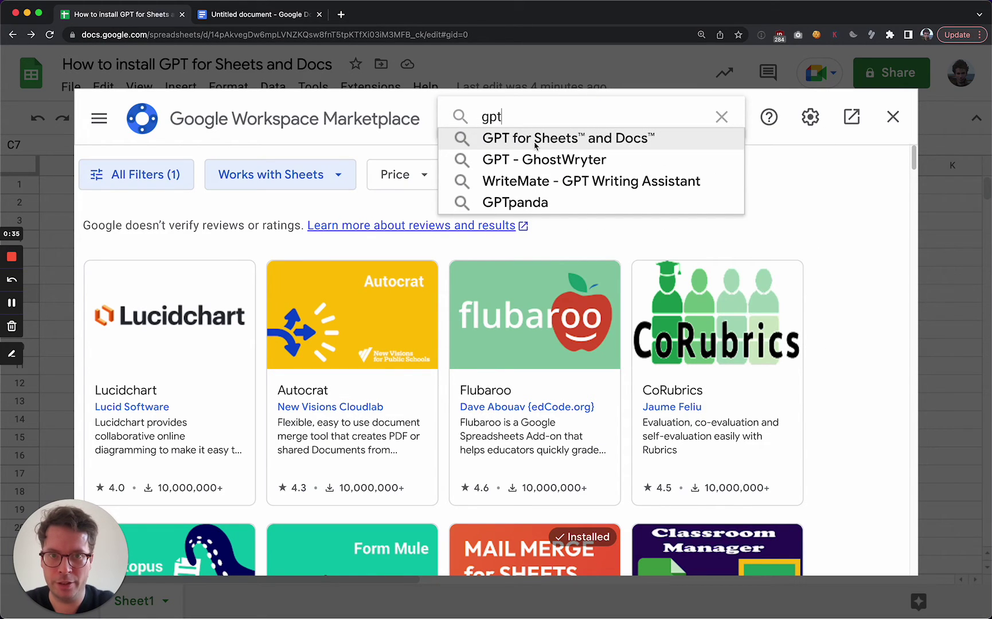
left_click(563, 140)
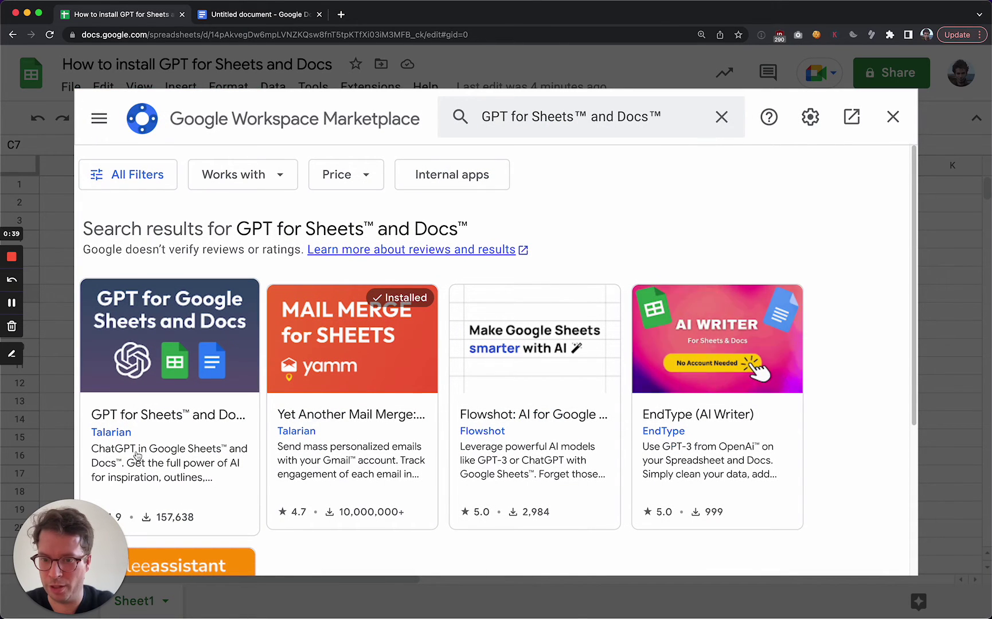
left_click(186, 457)
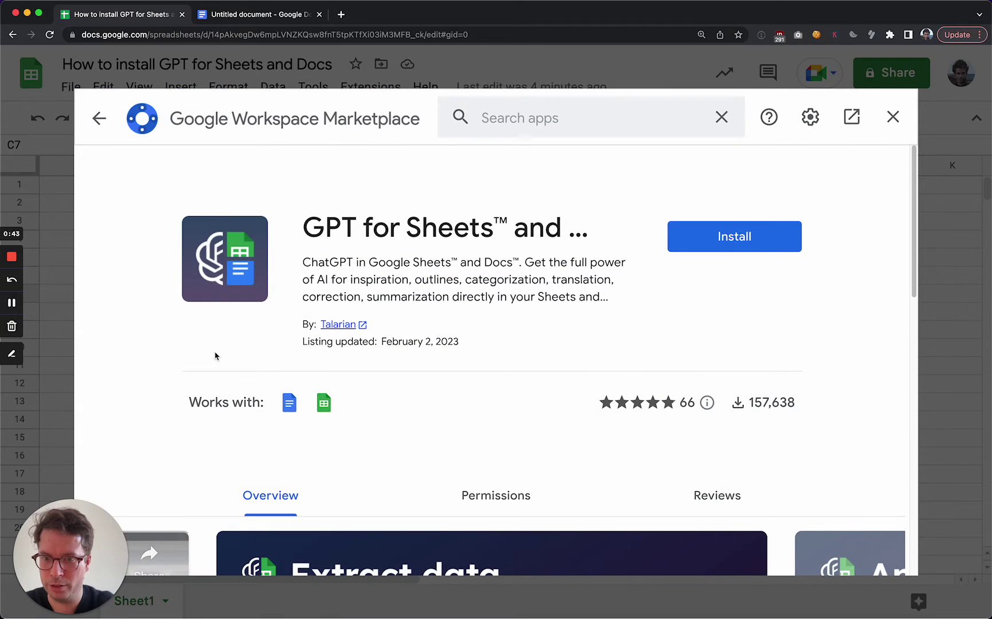
left_click(744, 238)
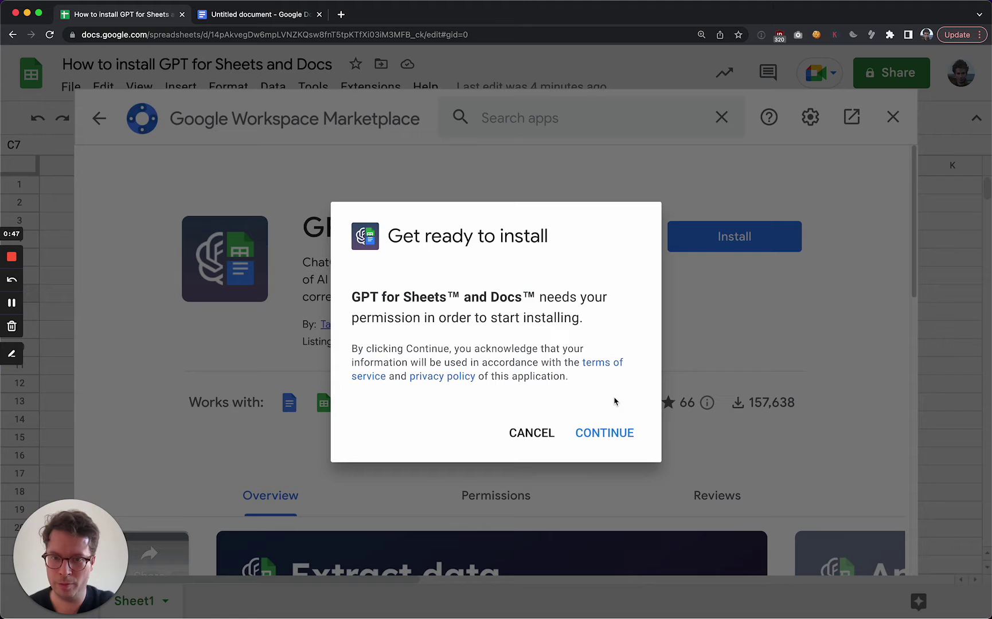
Continue the install, choose the existing Google account and allow GPT for Sheets access.
left_click(602, 438)
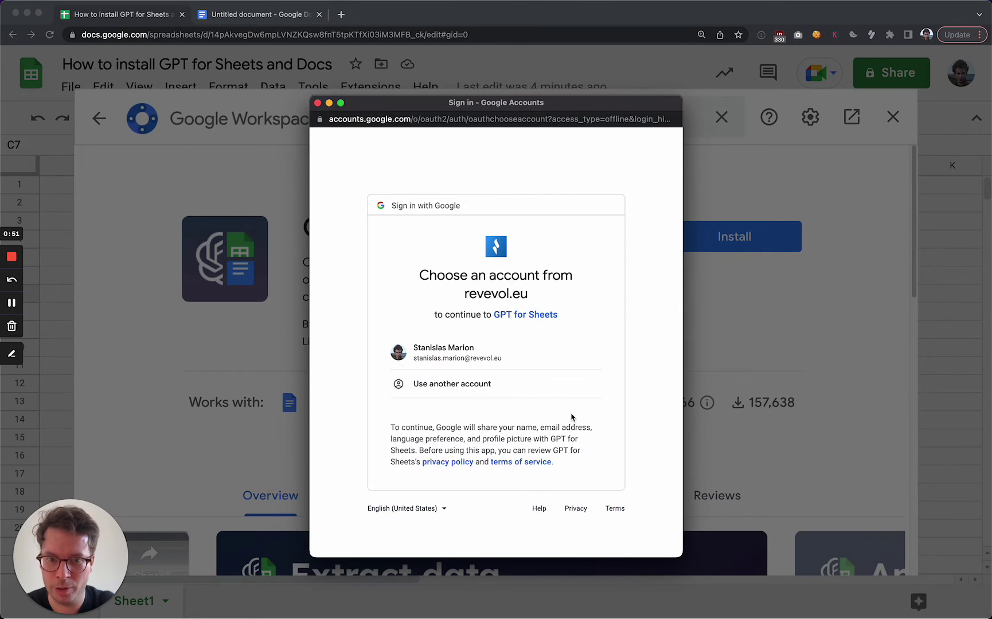
left_click(518, 359)
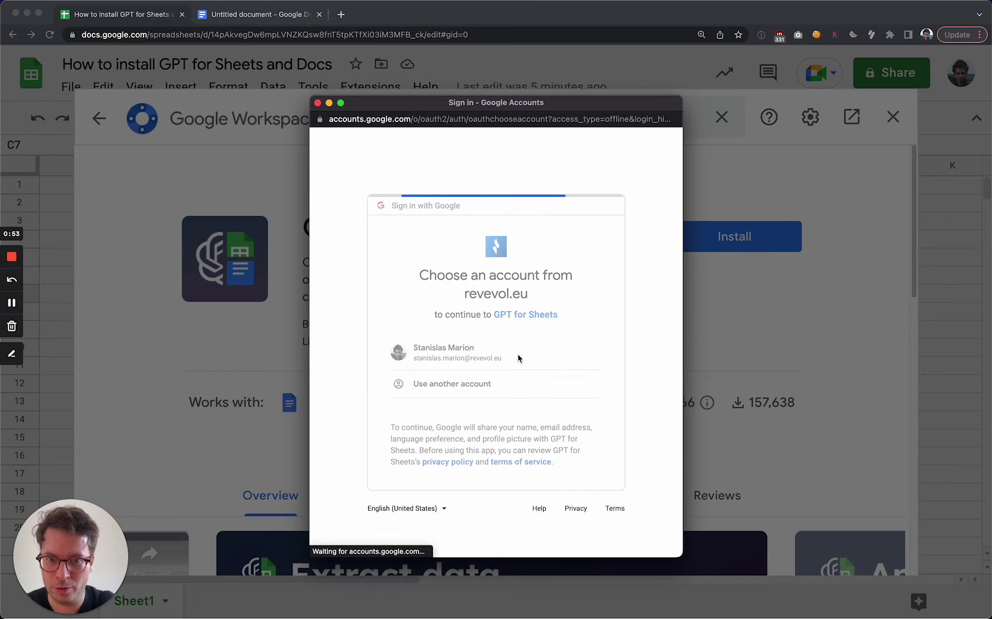
scroll(518, 359, "down", 3)
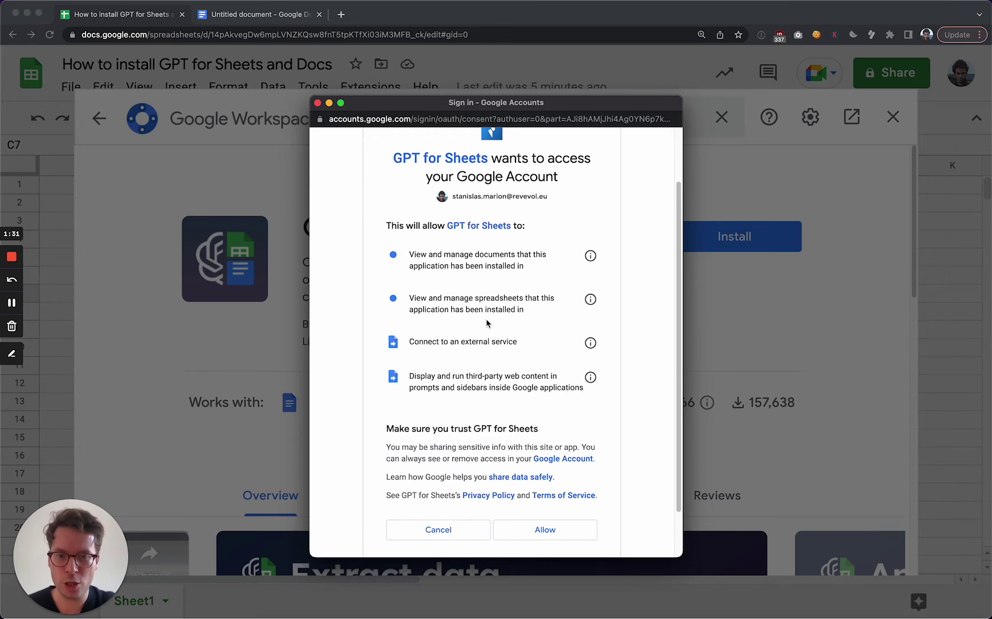
left_click(533, 531)
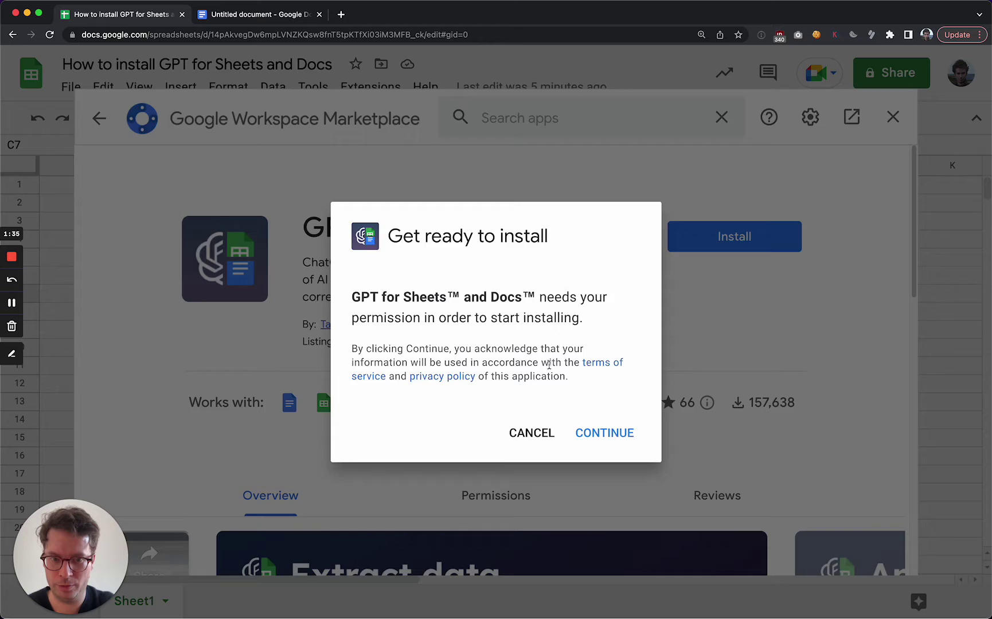
Confirm the installation and scroll through the add-on's post-install help.
left_click(605, 433)
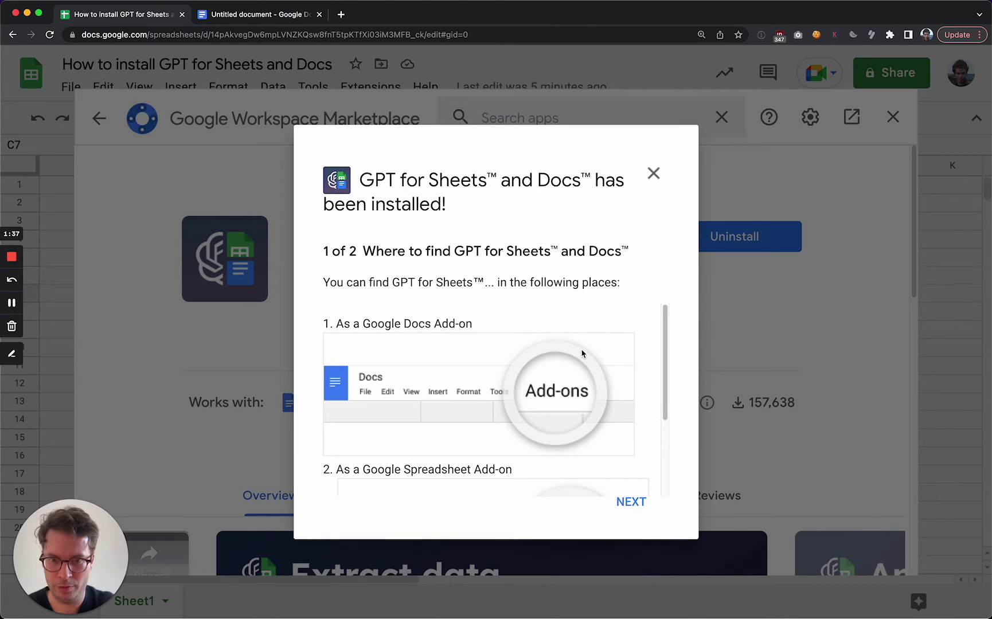
scroll(586, 340, "down", 5)
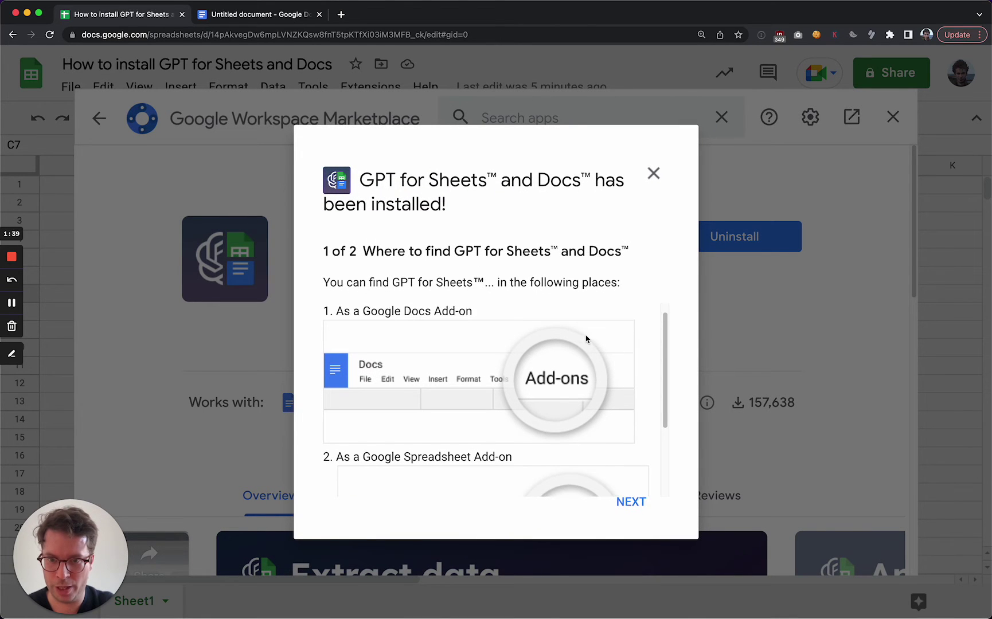
scroll(586, 340, "down", 1)
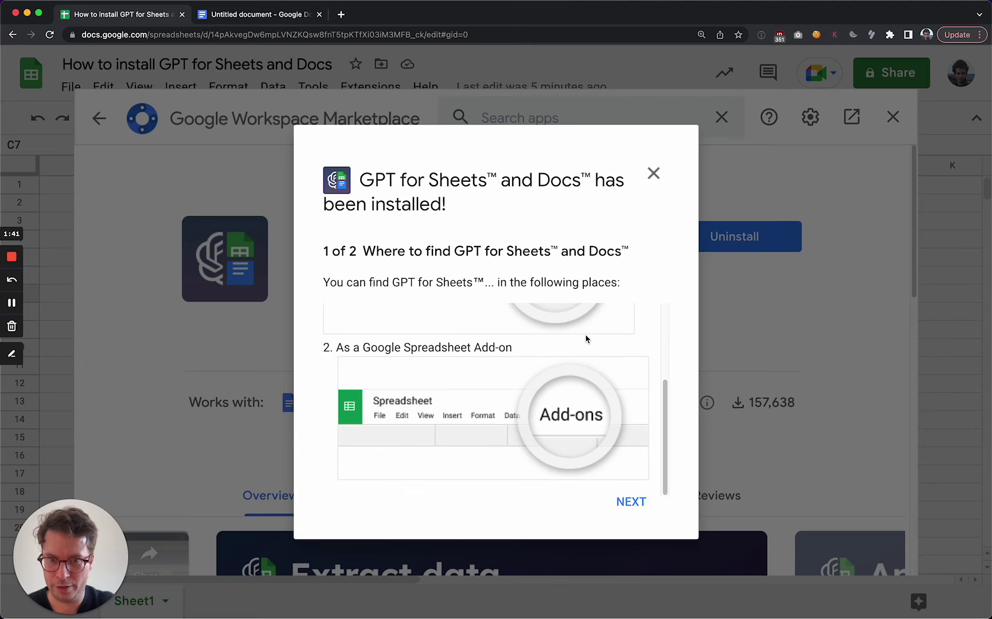
scroll(587, 340, "up", 5)
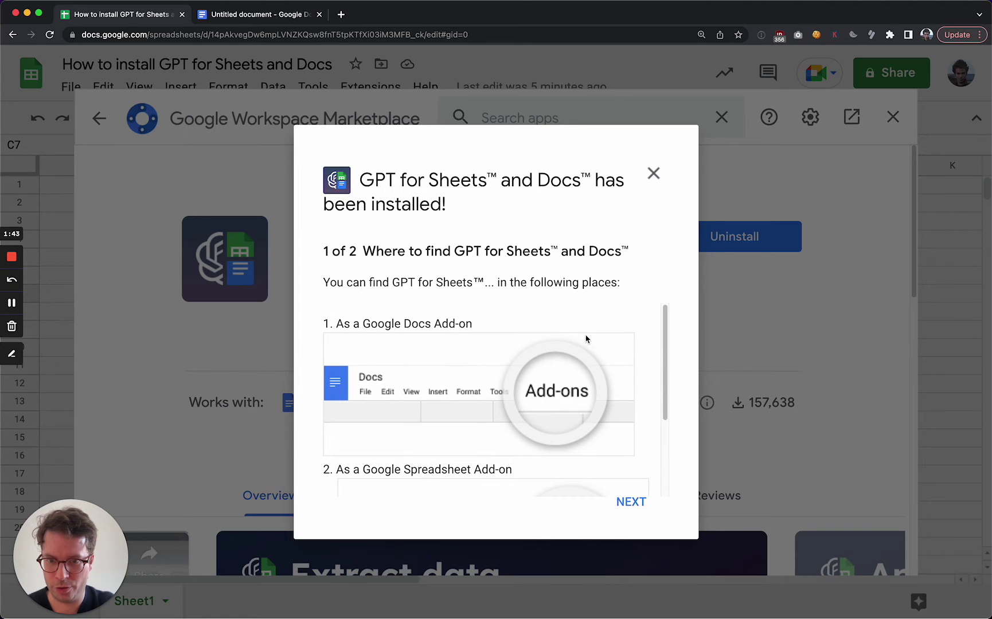
scroll(470, 396, "down", 5)
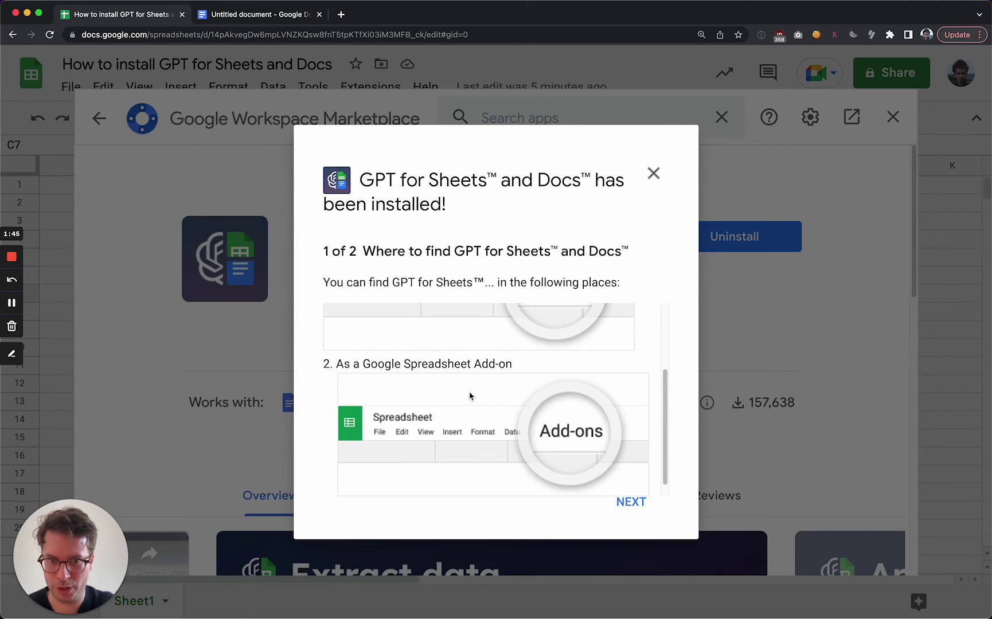
scroll(470, 396, "up", 4)
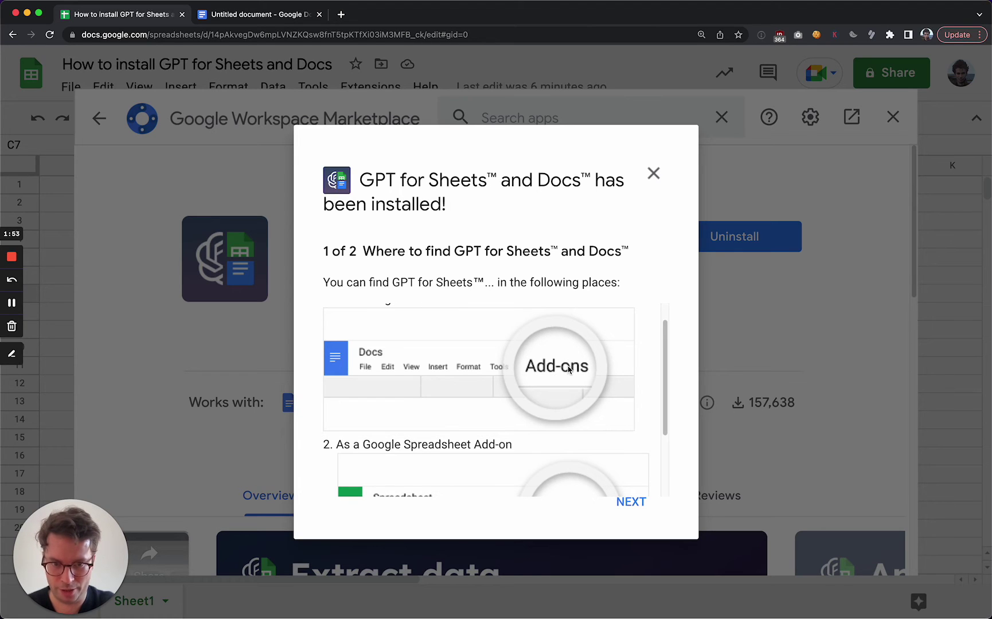
scroll(558, 378, "down", 1)
scroll(558, 378, "down", 3)
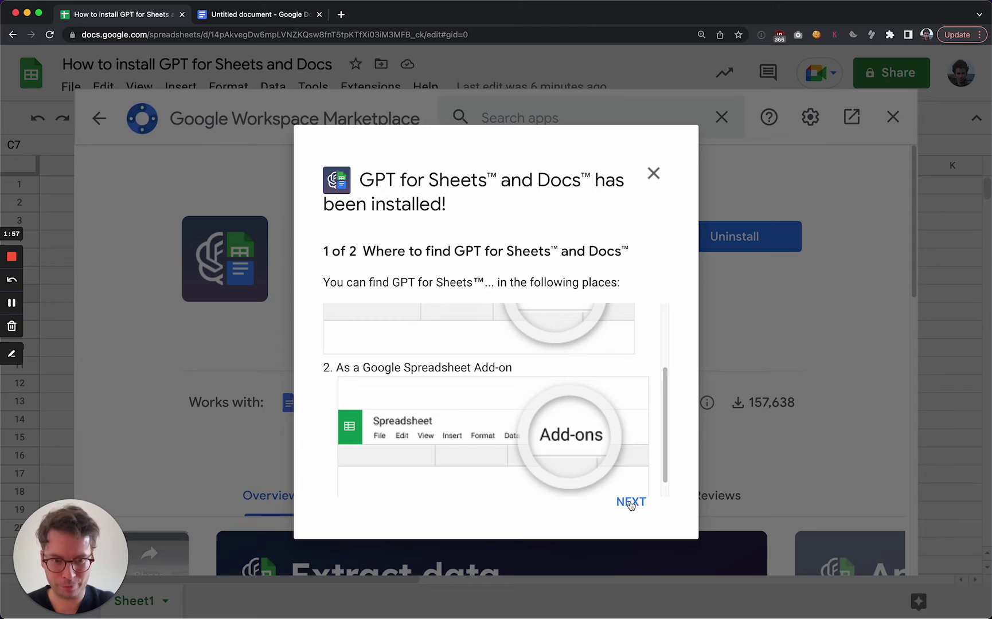
scroll(615, 451, "down", 1)
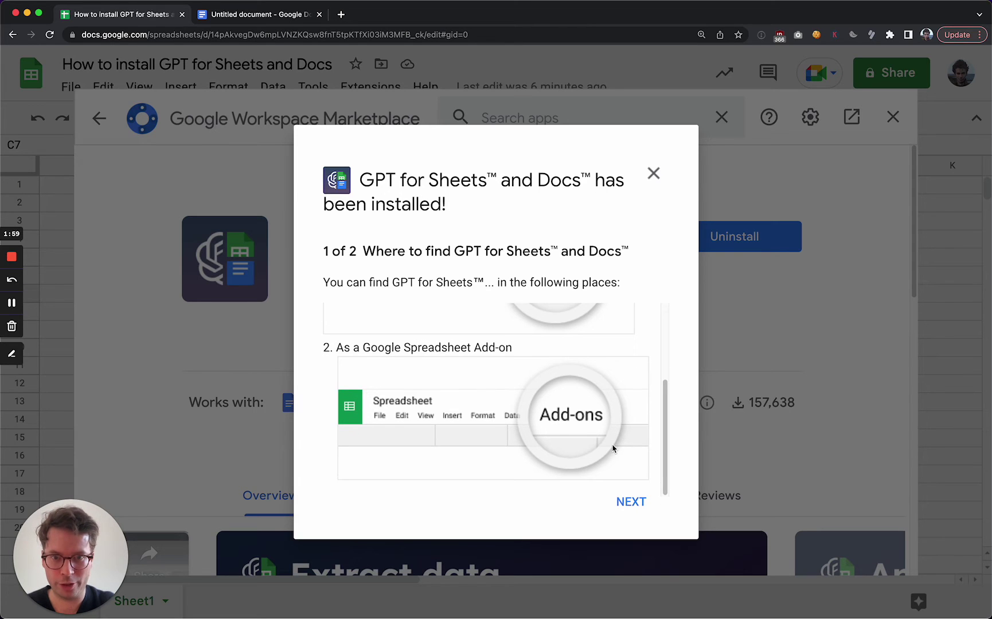
Click through NEXT and DONE, then close the marketplace window.
left_click(631, 503)
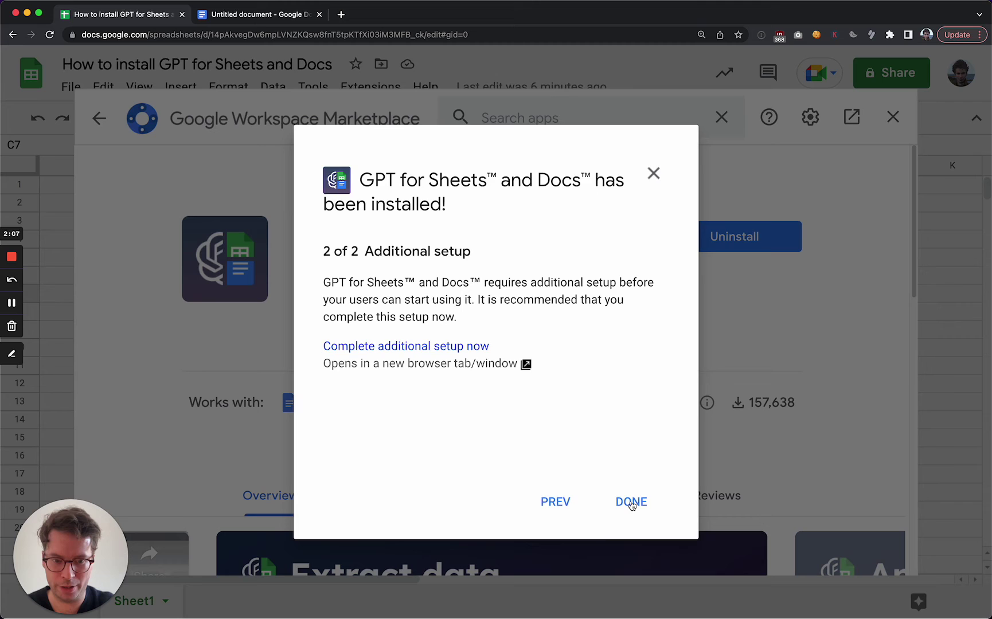
left_click(631, 503)
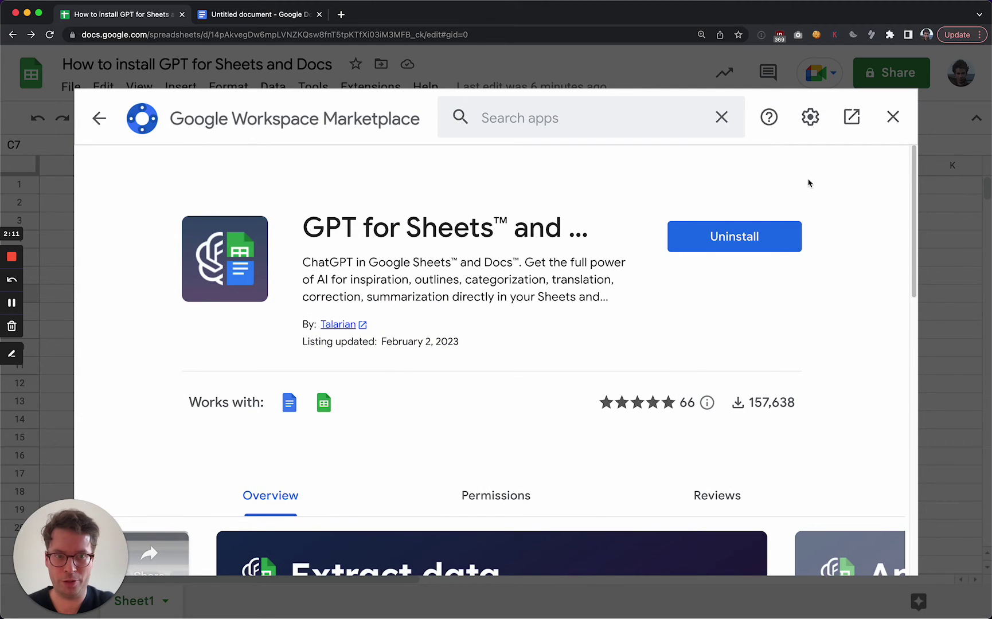
left_click(895, 119)
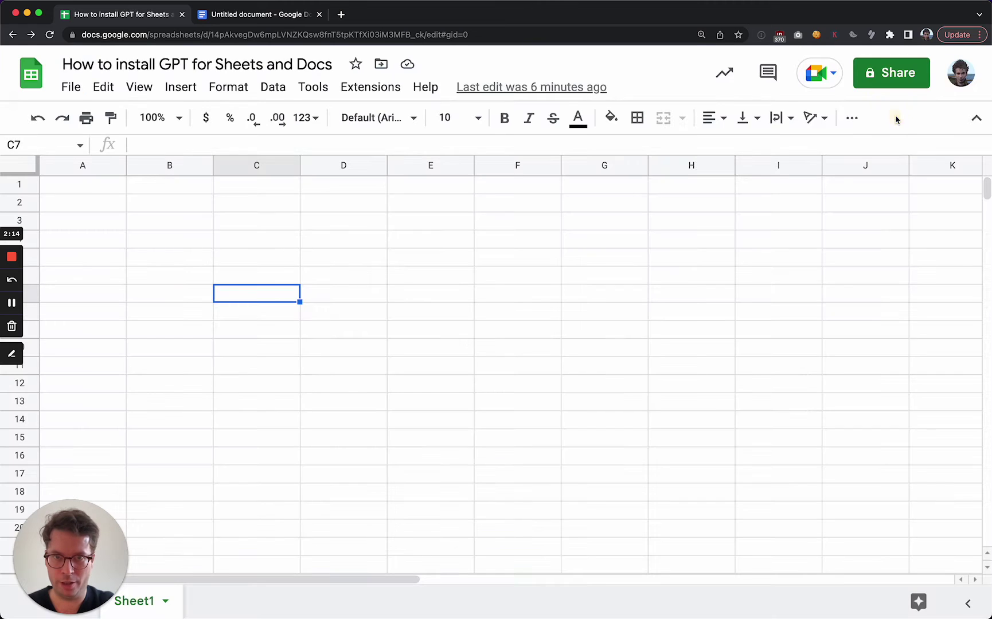
In the untitled Docs document, open Extensions > Add-ons > Get add-ons.
left_click(246, 15)
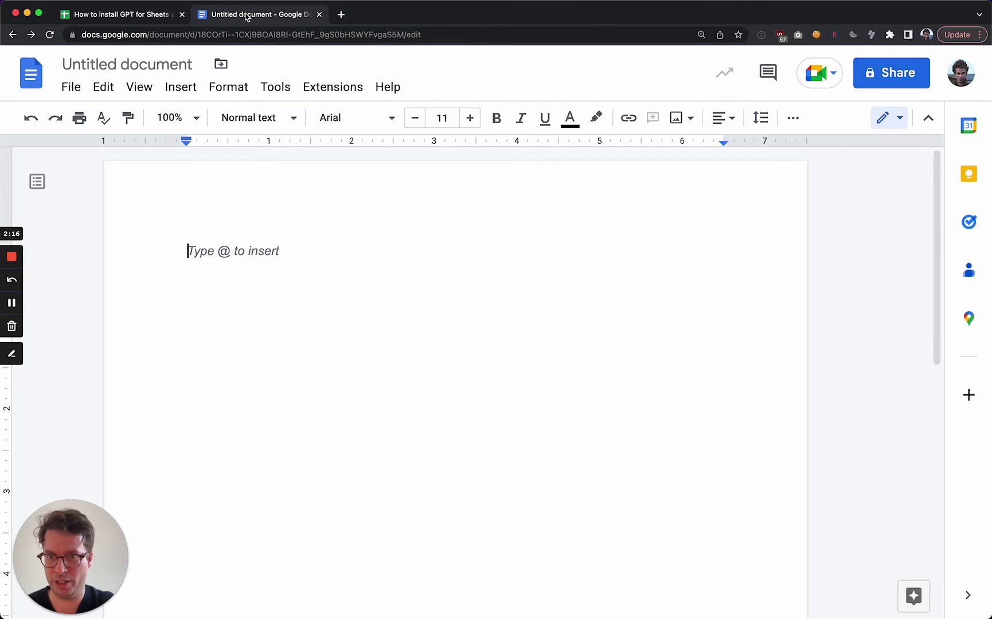
left_click(321, 87)
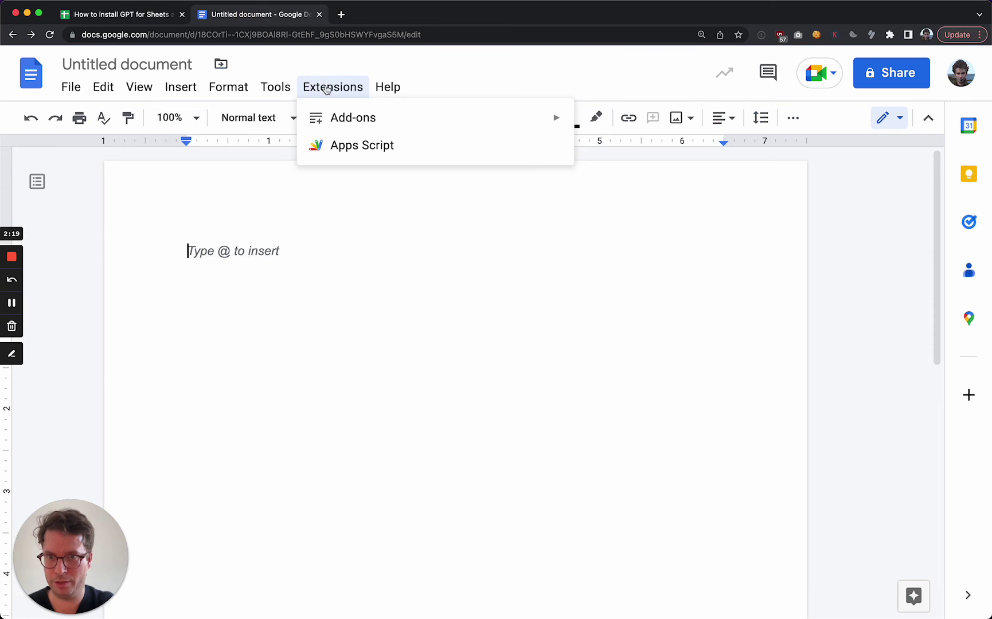
mouse_move(343, 119)
left_click(609, 125)
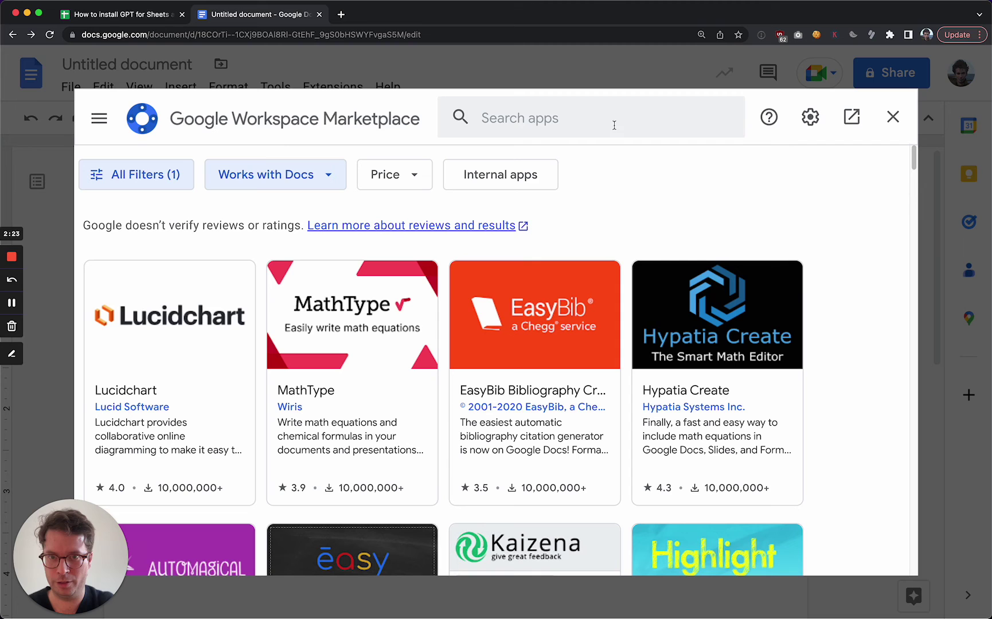
Search 'gpt', check GPT for Sheets and Docs shows Installed, then close the marketplace.
left_click(614, 125)
type("gpt")
key("Return")
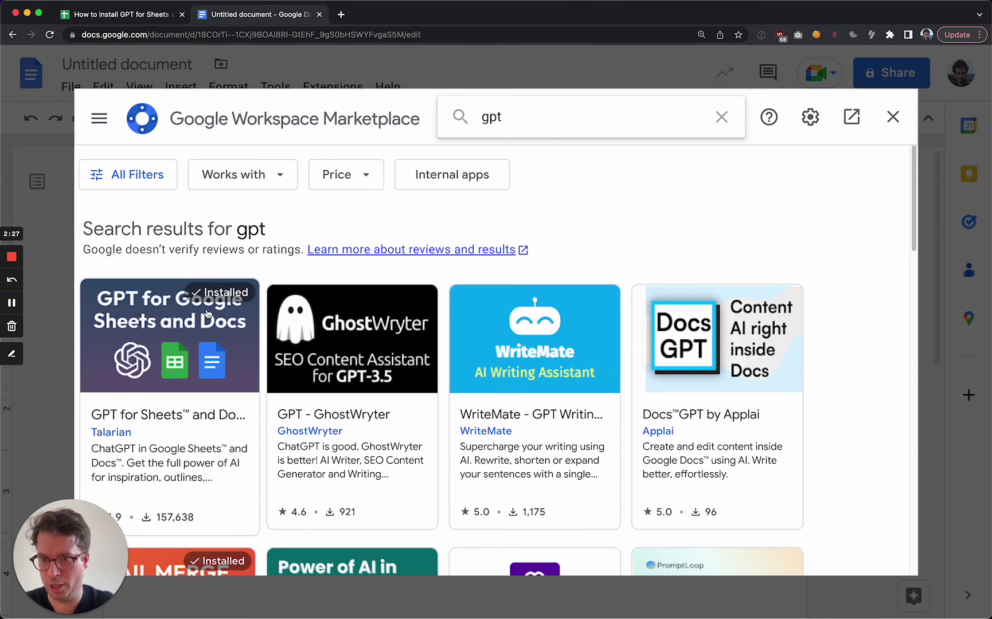
left_click(893, 118)
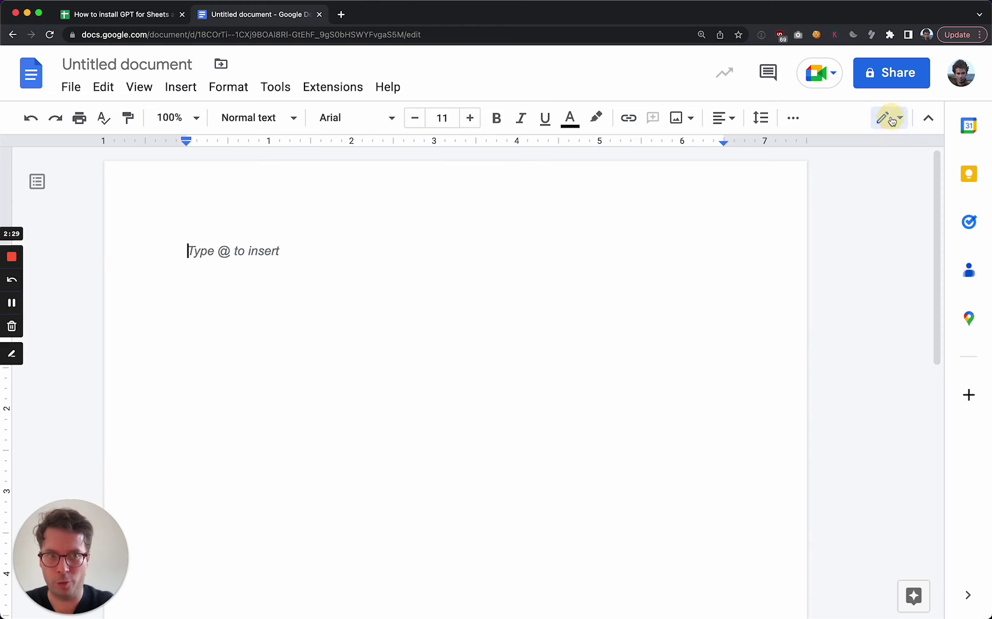
Show the GPT for Sheets and Docs submenu under the spreadsheet's Extensions menu.
left_click(138, 13)
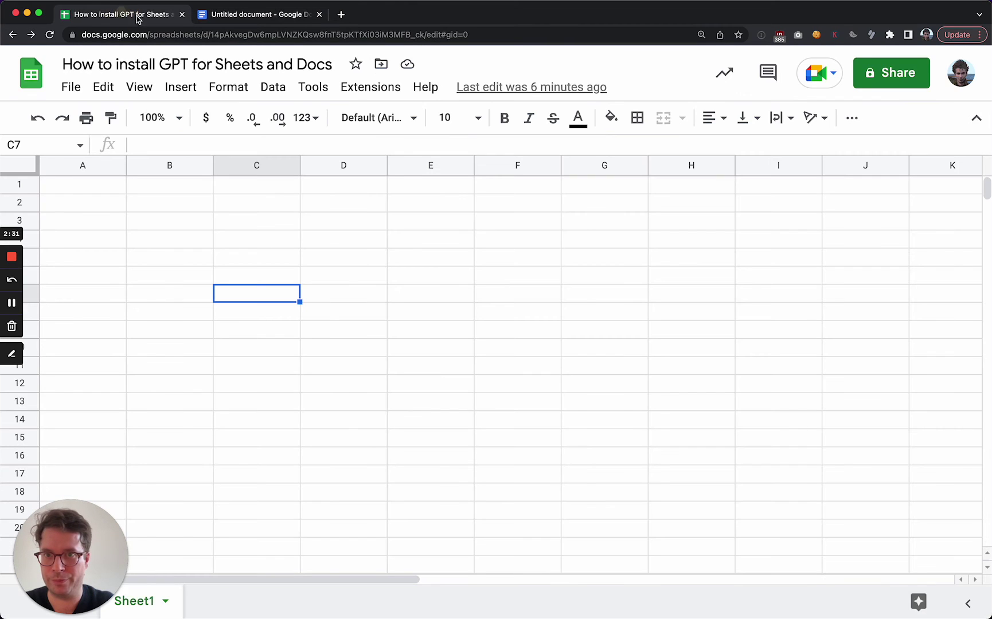
left_click(354, 90)
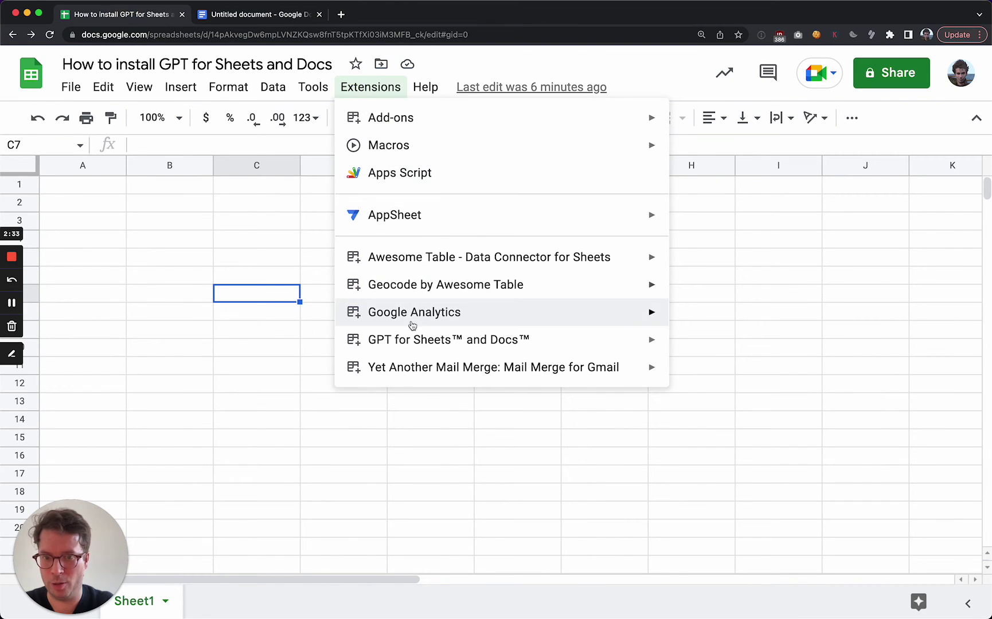
mouse_move(408, 342)
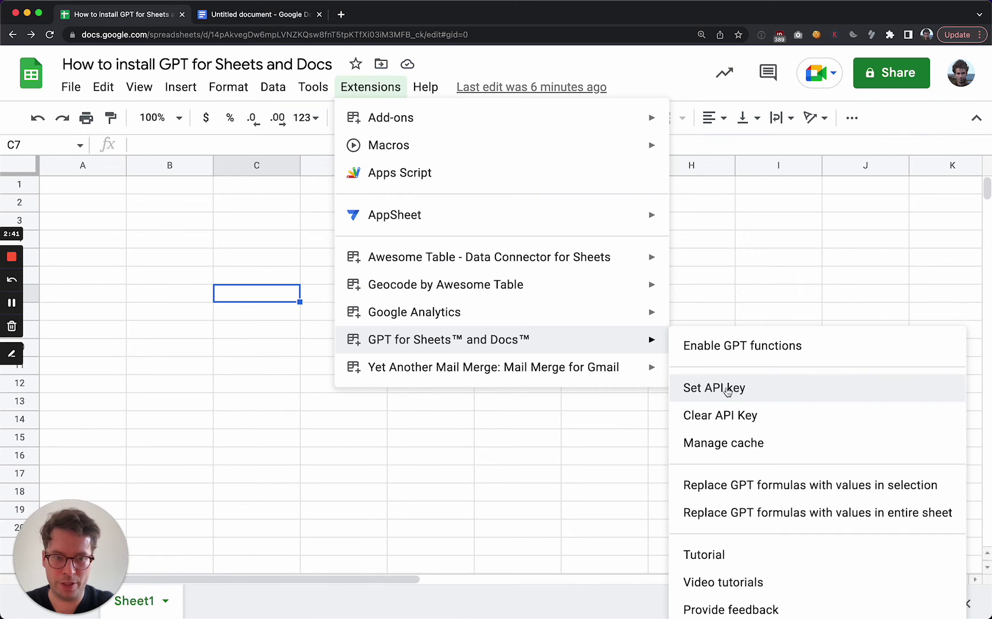
Reload the Docs document and show GPT for Sheets and Docs' Launch sidebar and Set API key options.
left_click(243, 16)
left_click(333, 87)
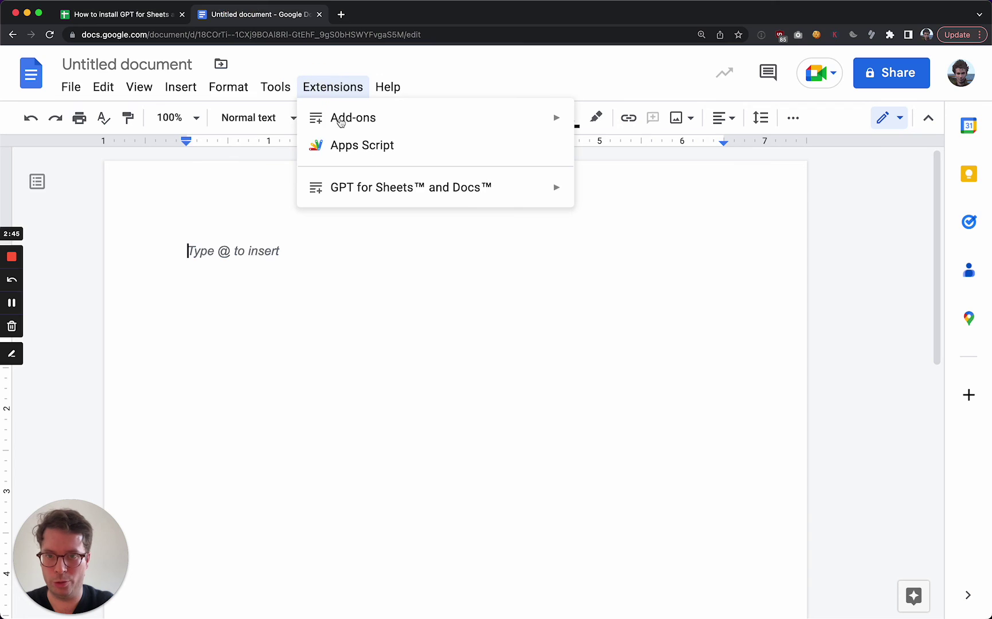
mouse_move(479, 191)
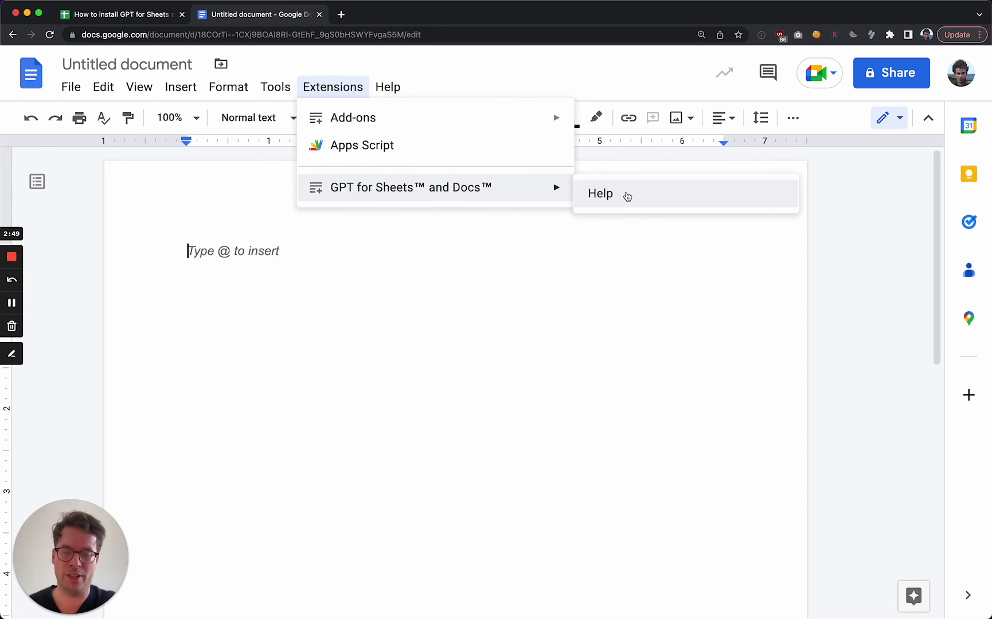
left_click(50, 35)
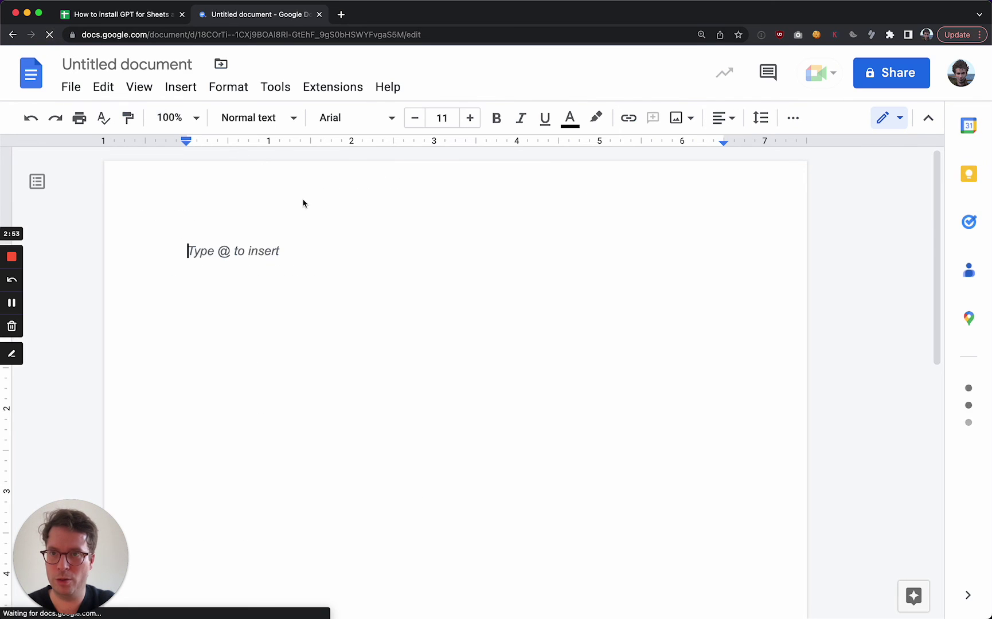
left_click(337, 89)
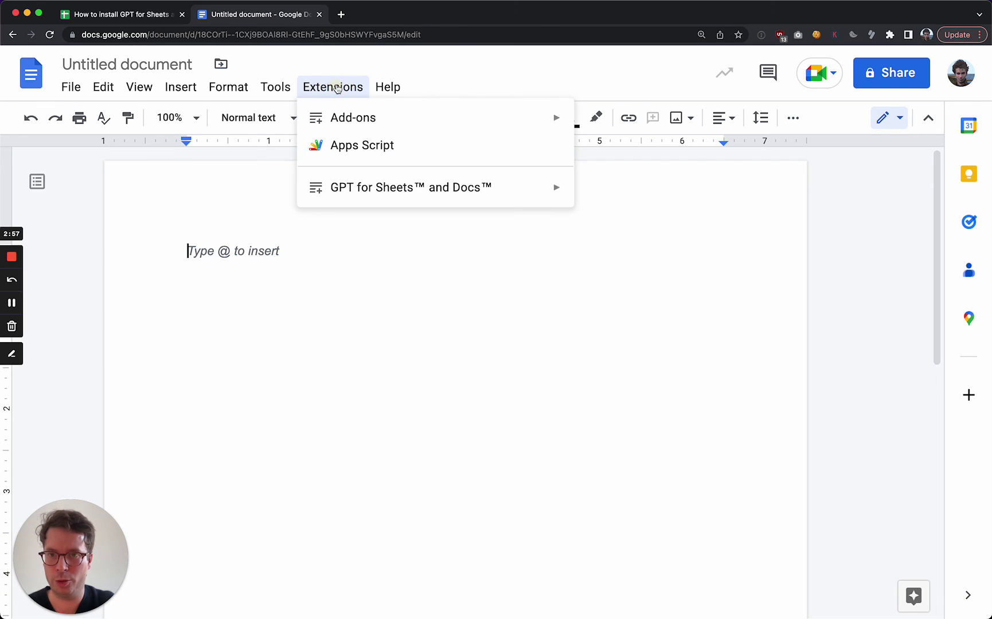
mouse_move(398, 186)
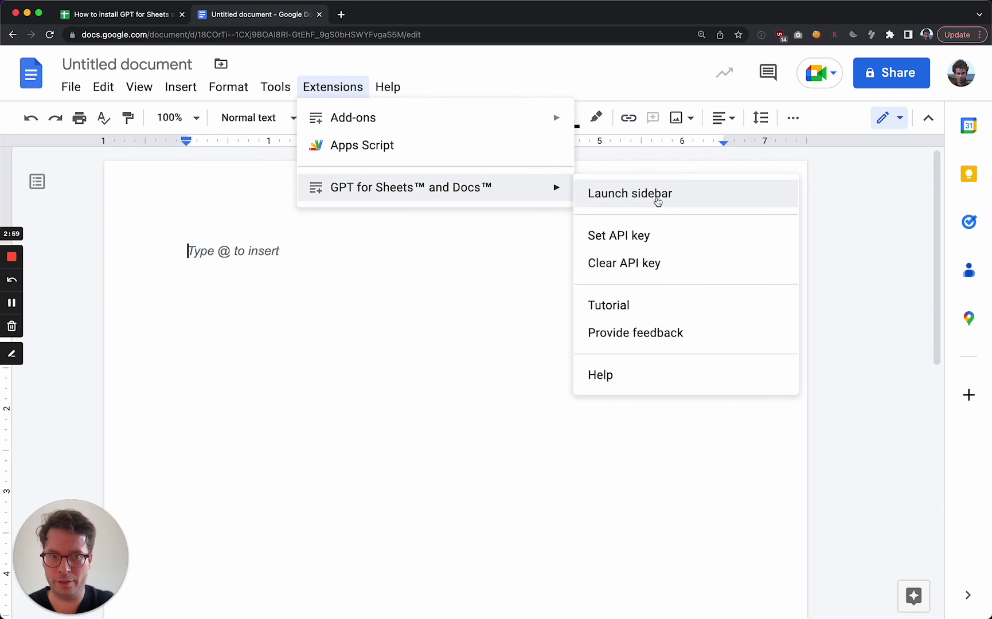